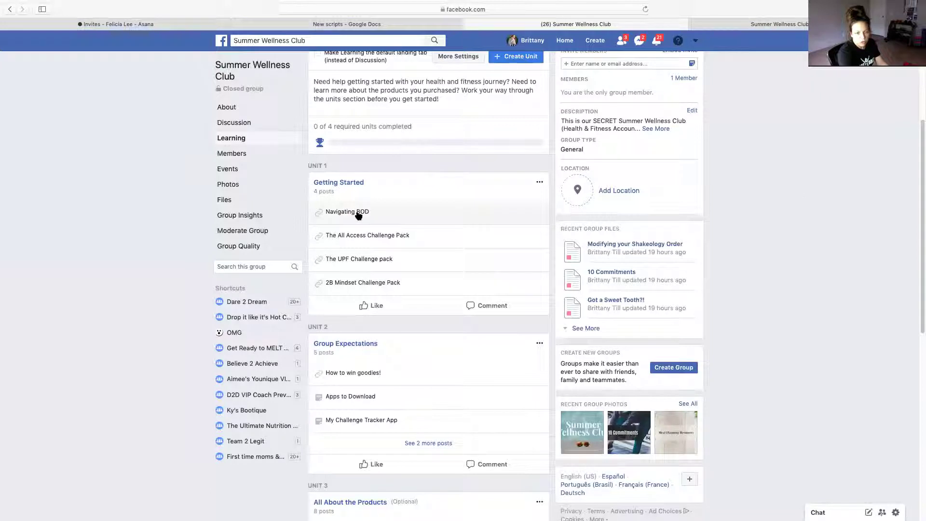
- Look through the posts of the Getting Started unit, from Navigating BOD to the 2B Mindset Challenge Pack
left_click(357, 212)
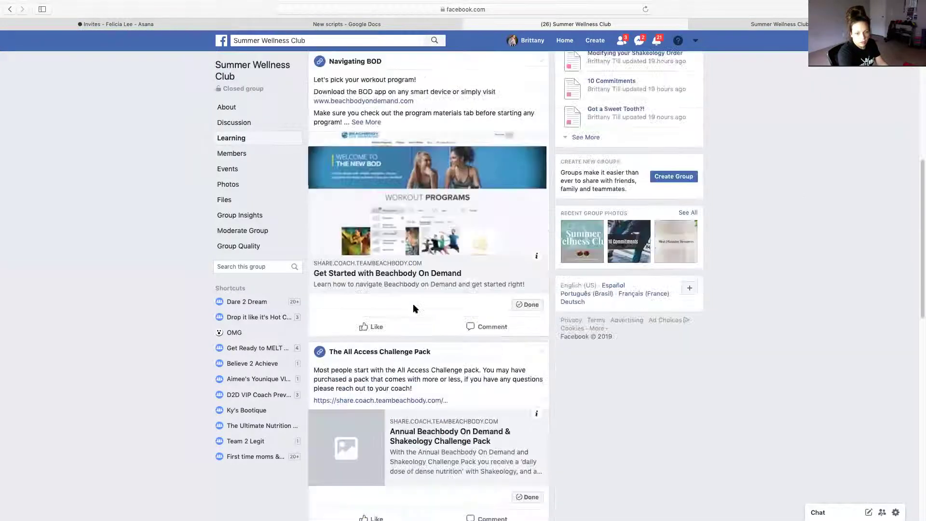
scroll(434, 410, "down", 1)
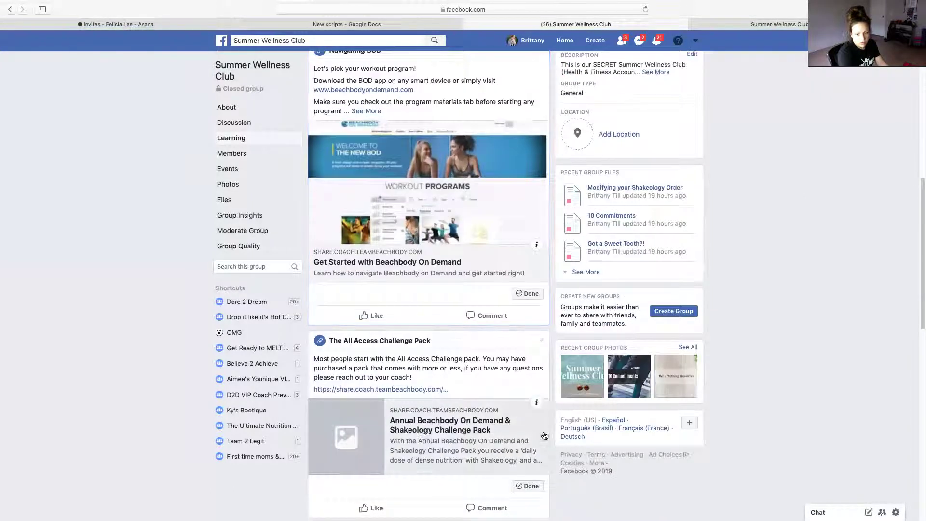
scroll(407, 408, "down", 2)
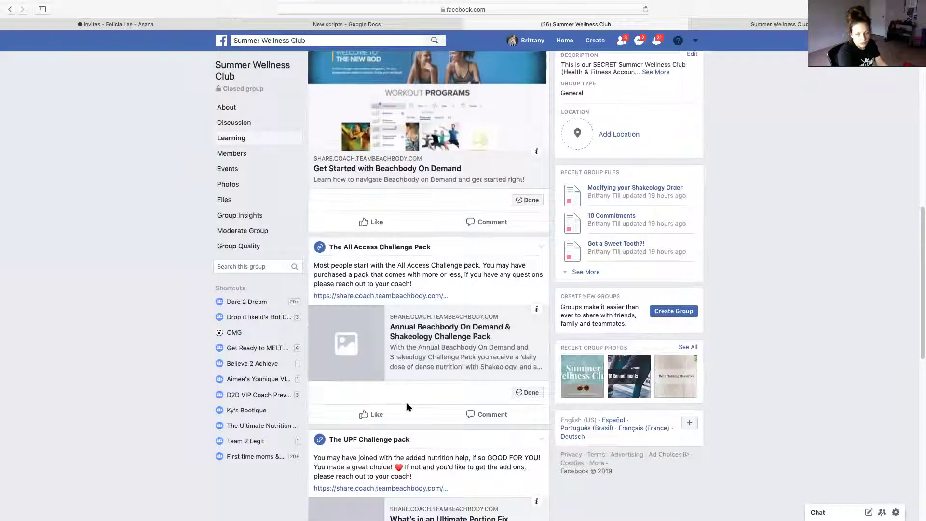
scroll(407, 407, "down", 4)
scroll(424, 419, "down", 1)
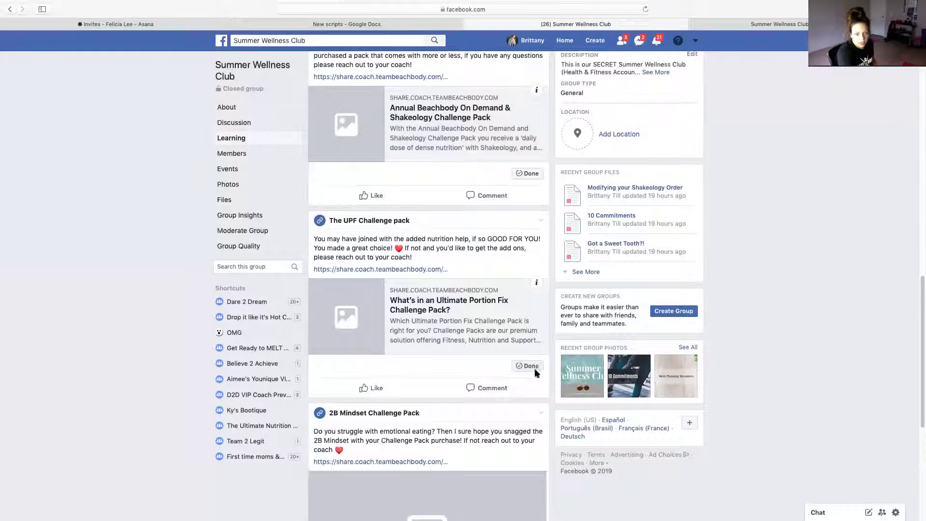
scroll(413, 301, "down", 5)
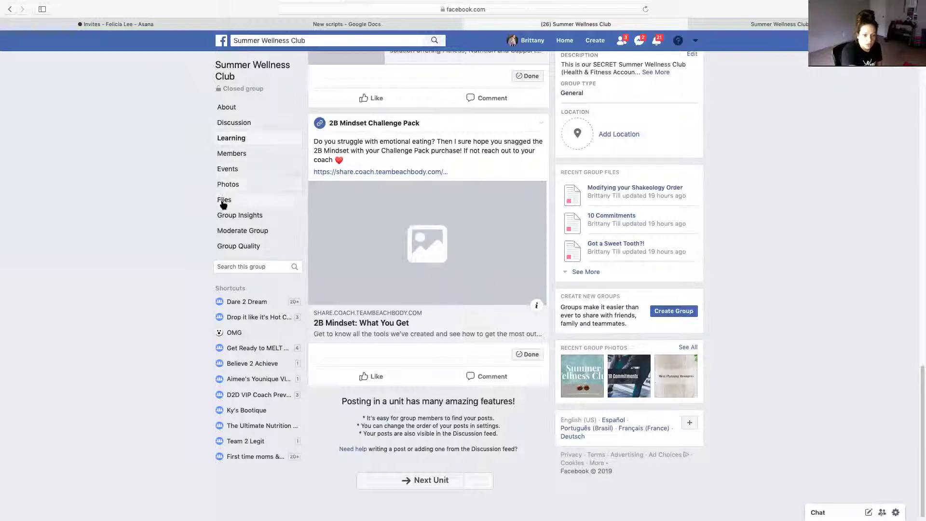
- Open the Tracking Your Points document from the group's files and read through its daily point rules
left_click(254, 204)
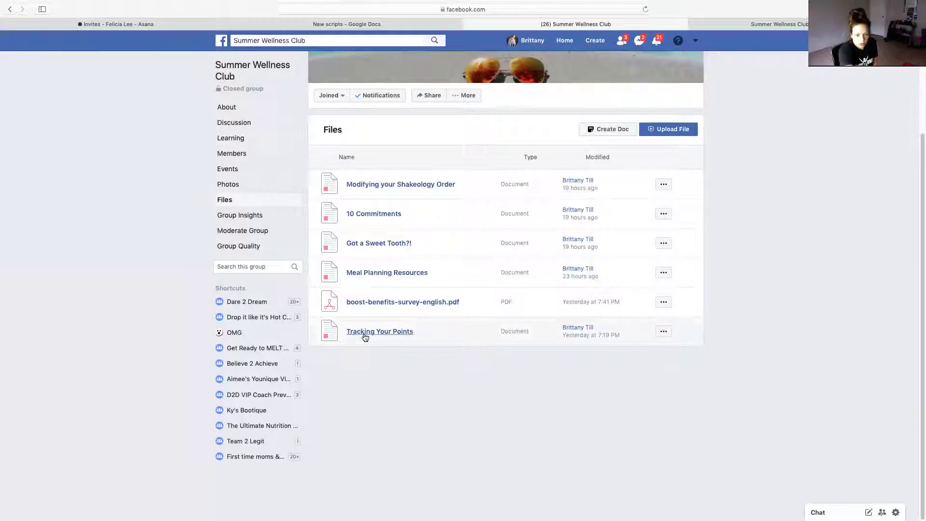
left_click(404, 336)
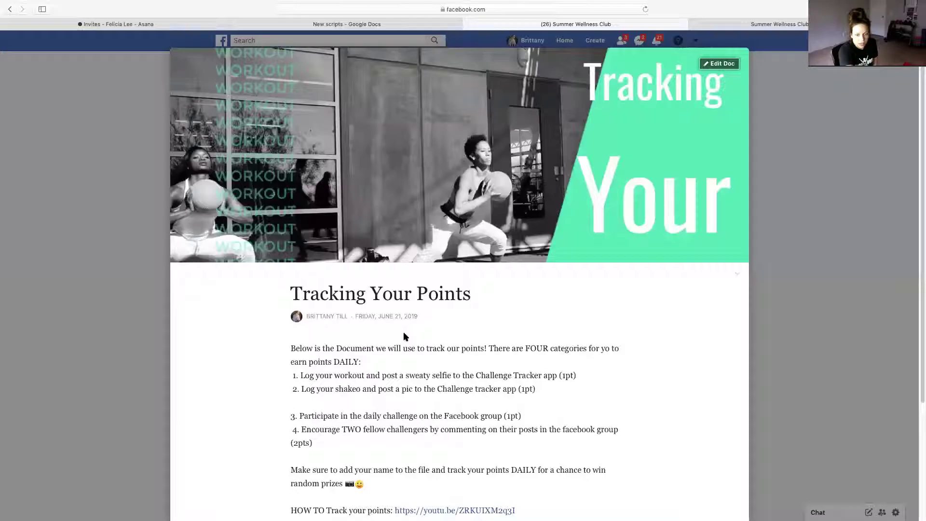
scroll(520, 381, "down", 3)
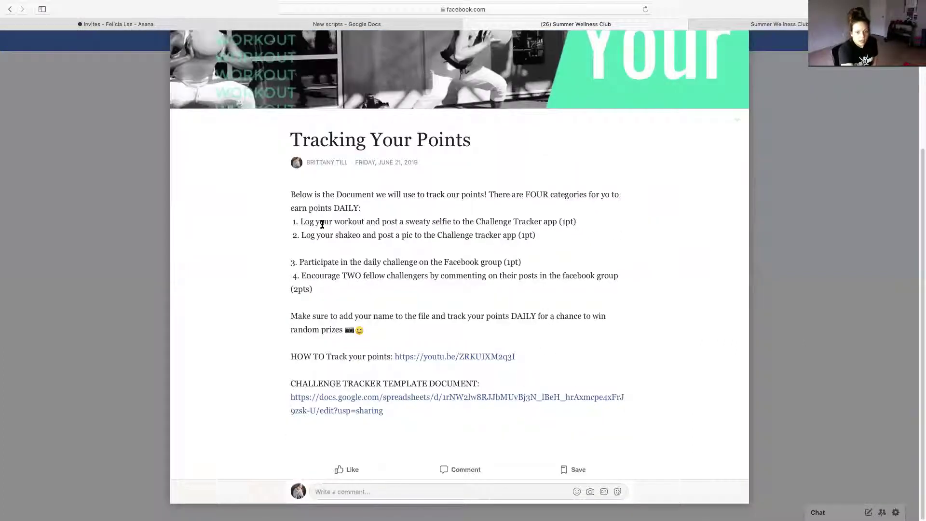
left_click_drag(304, 162, 614, 331)
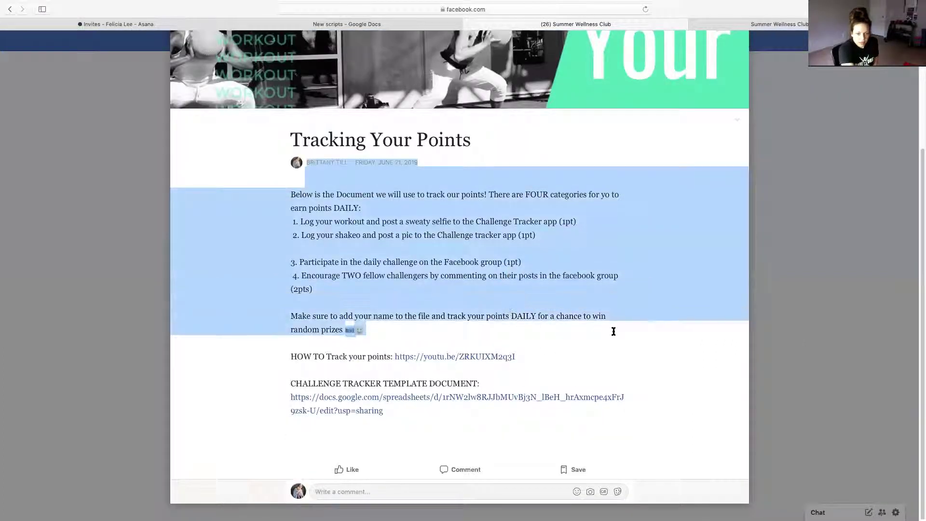
left_click(576, 358)
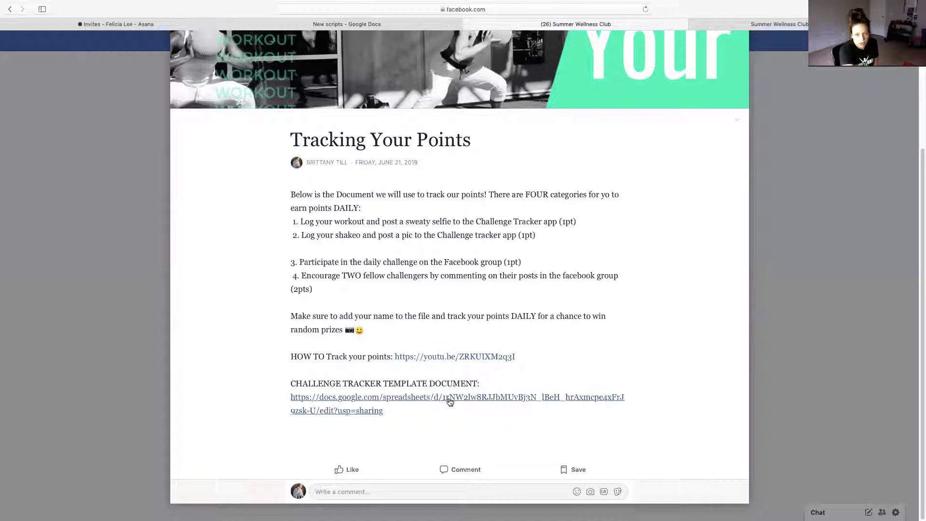
- Switch to the Summer Wellness Club tracker in Google Sheets and examine the before-pics, workout and Shakeology point headers
left_click(759, 24)
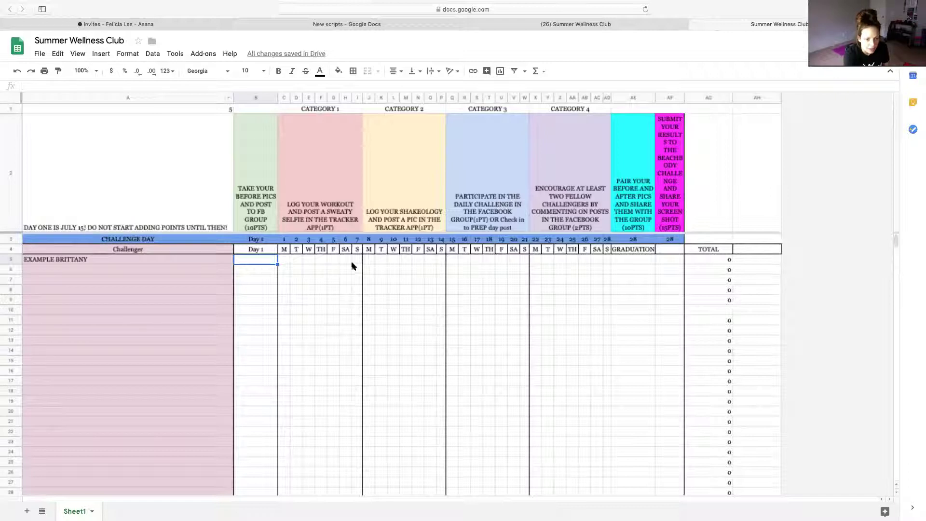
left_click(280, 241)
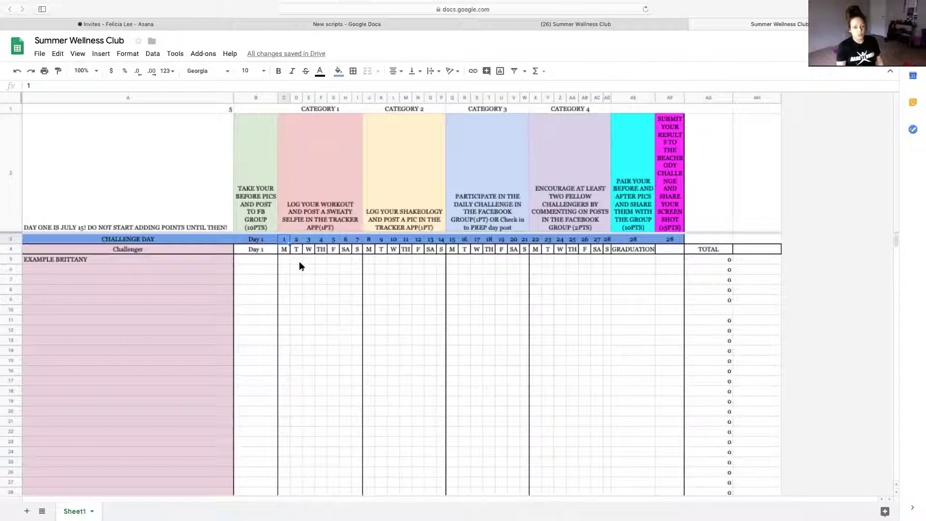
left_click(247, 148)
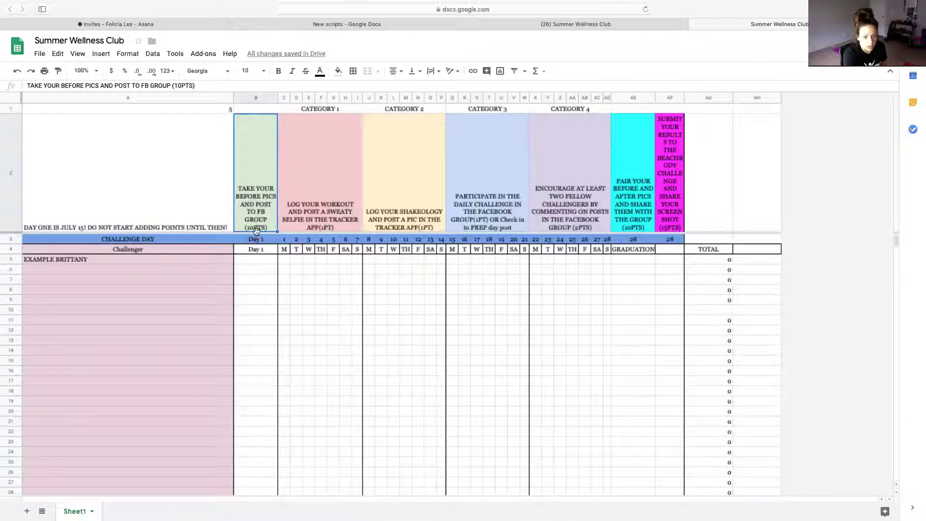
left_click(315, 135)
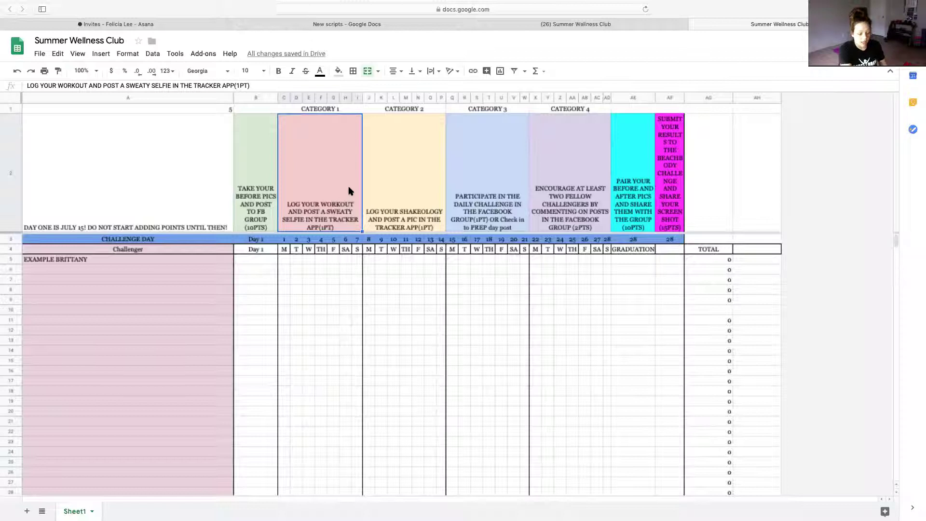
left_click(391, 164)
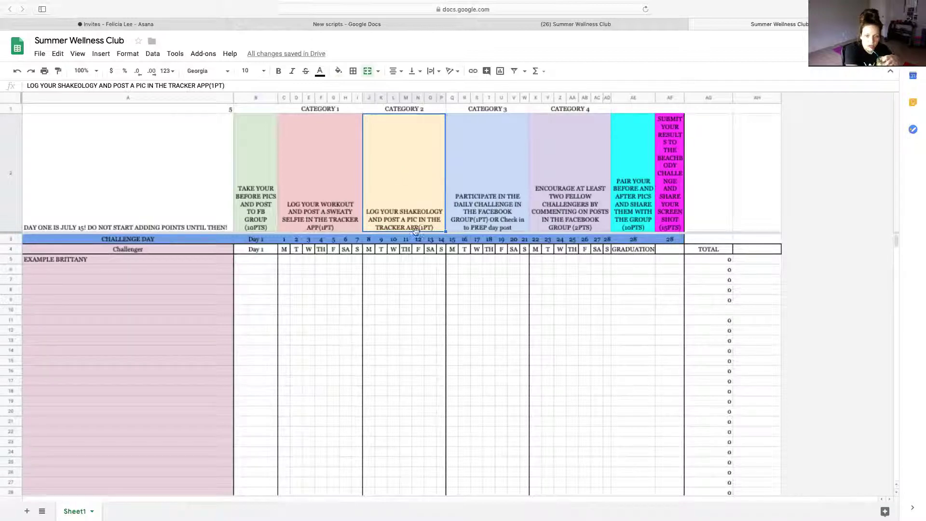
- Remove "OR Check in to PREP day post" from the Category 3 header about the daily challenge
left_click(490, 151)
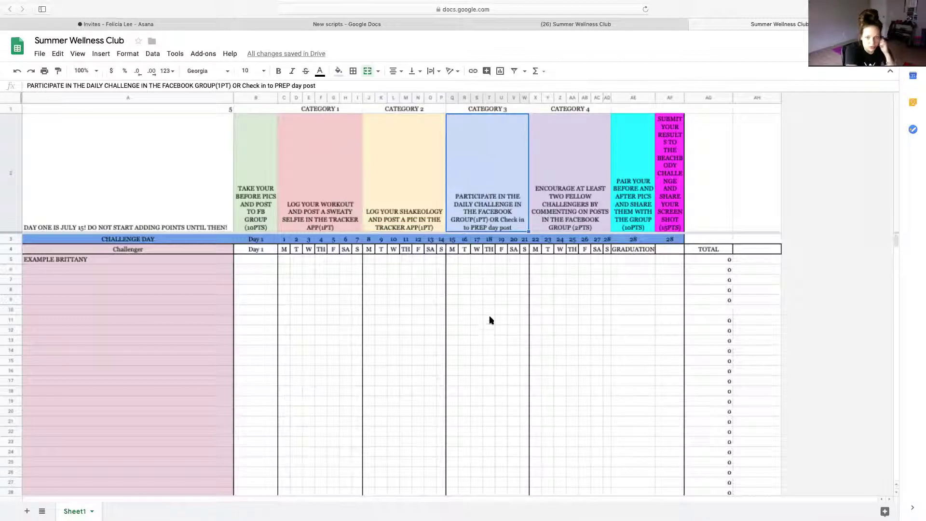
double_click(513, 229)
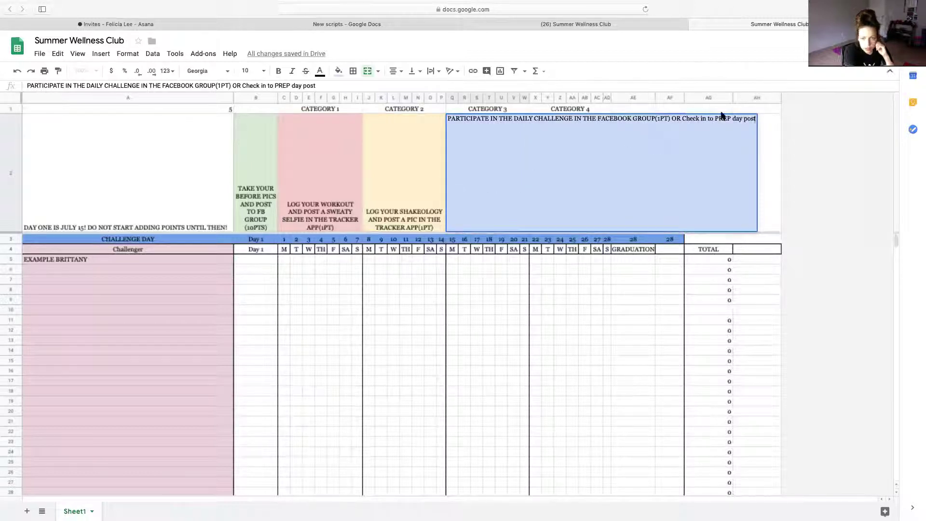
left_click_drag(684, 118, 745, 118)
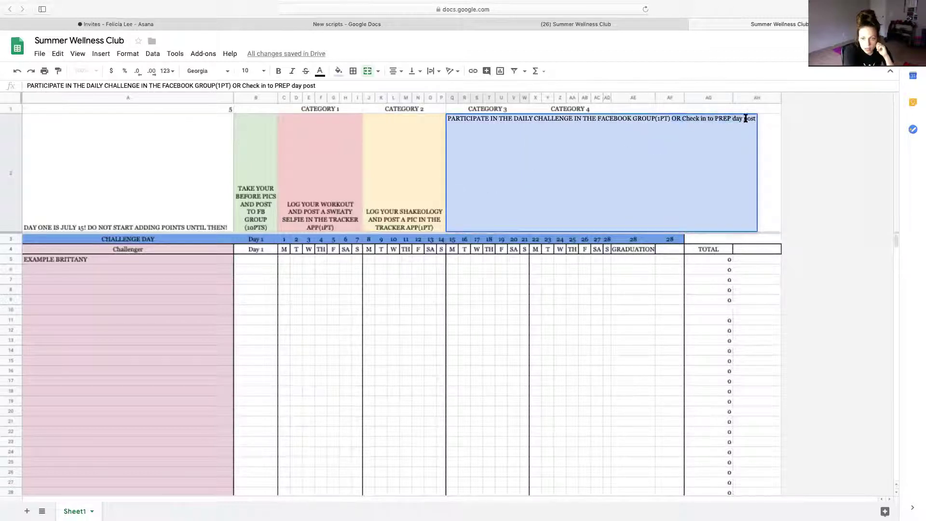
key("BackSpace")
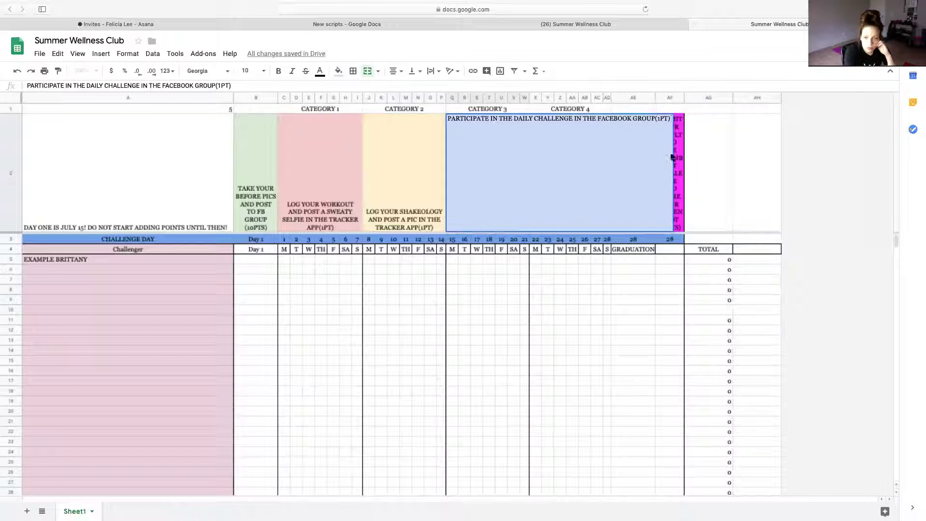
left_click(735, 167)
- Review the Category 4 and graduation headers and widen column AF so the Beachbody Challenge header wraps cleanly
left_click(576, 140)
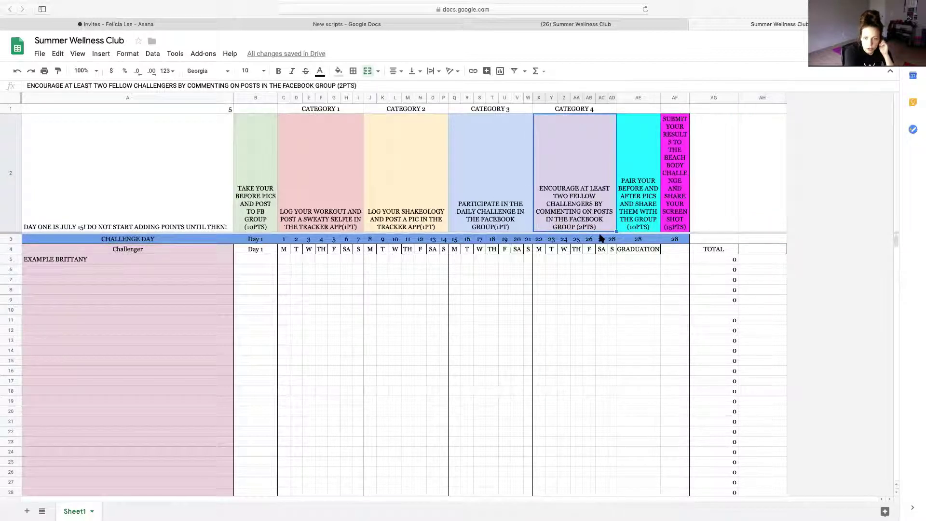
left_click(636, 179)
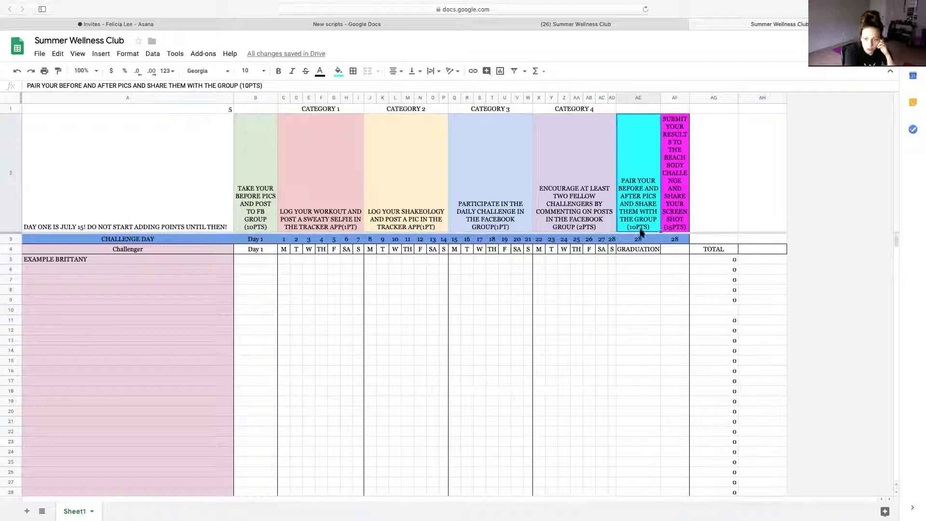
left_click(670, 133)
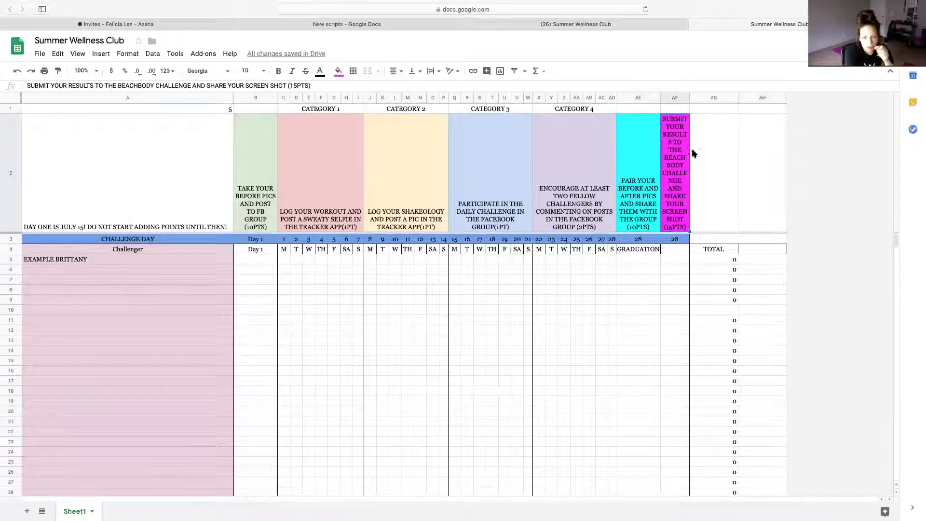
left_click_drag(690, 98, 703, 100)
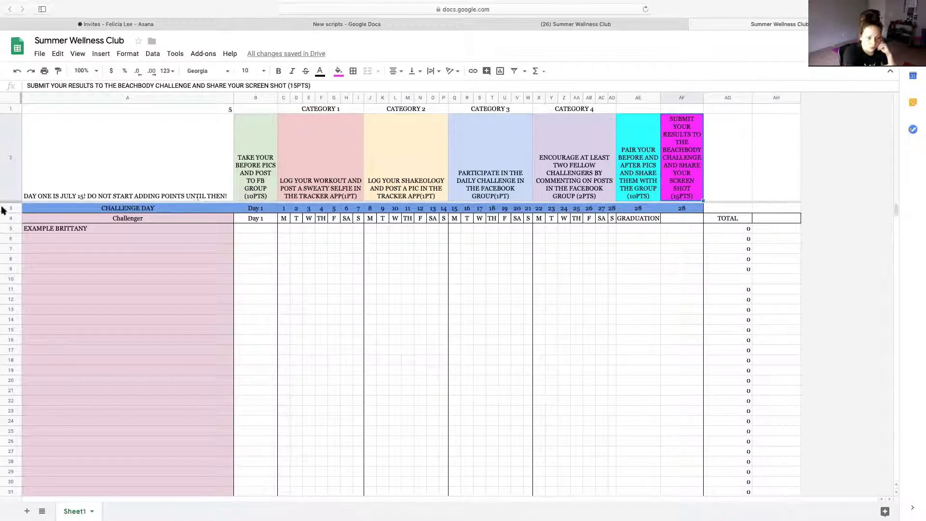
- Enter 10 points for before pics and 5 points for day 1 in the example challenger's row
left_click(76, 230)
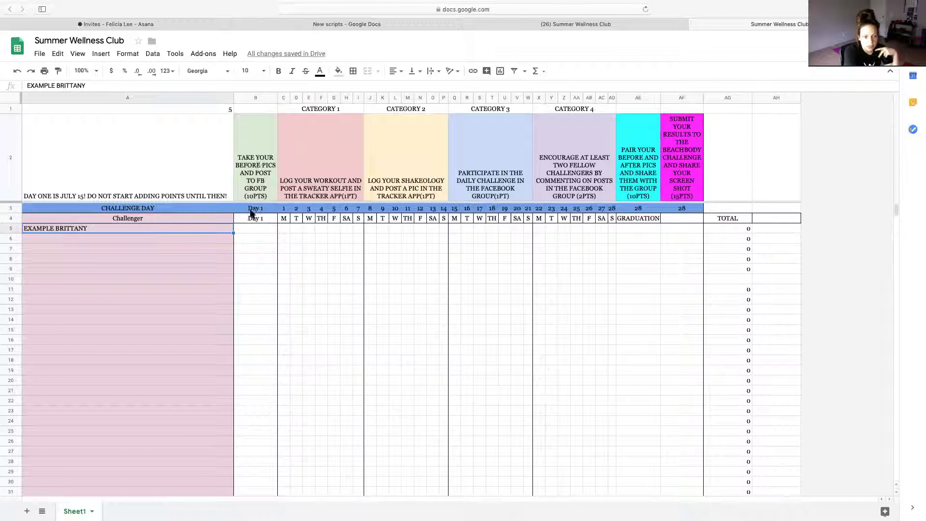
left_click(251, 231)
double_click(253, 230)
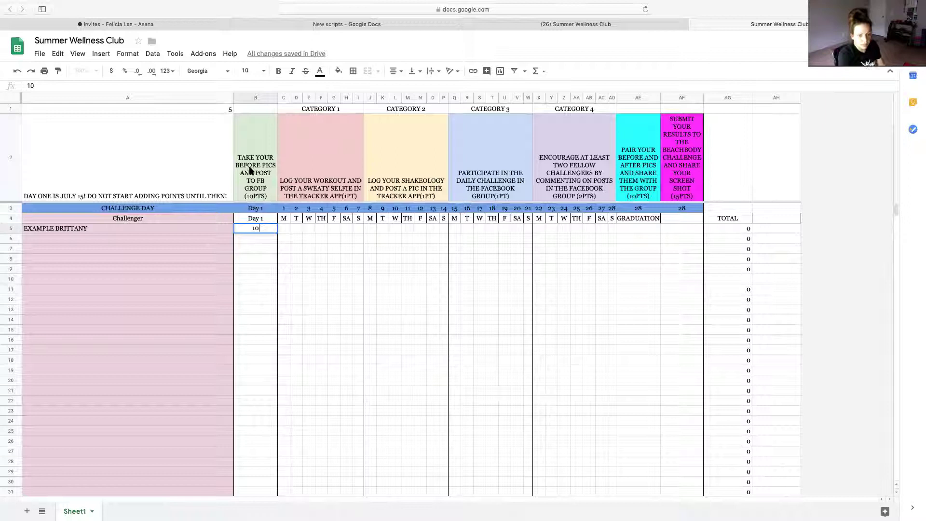
left_click(284, 228)
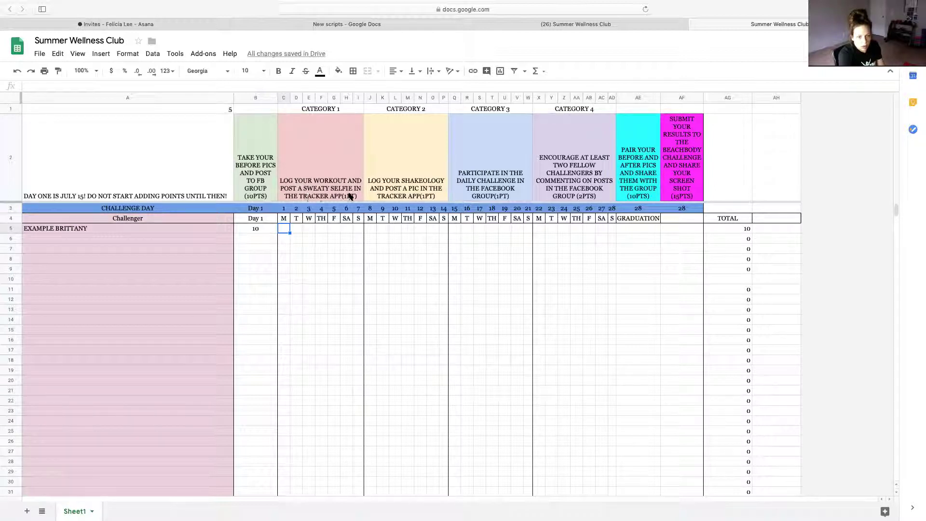
type("1")
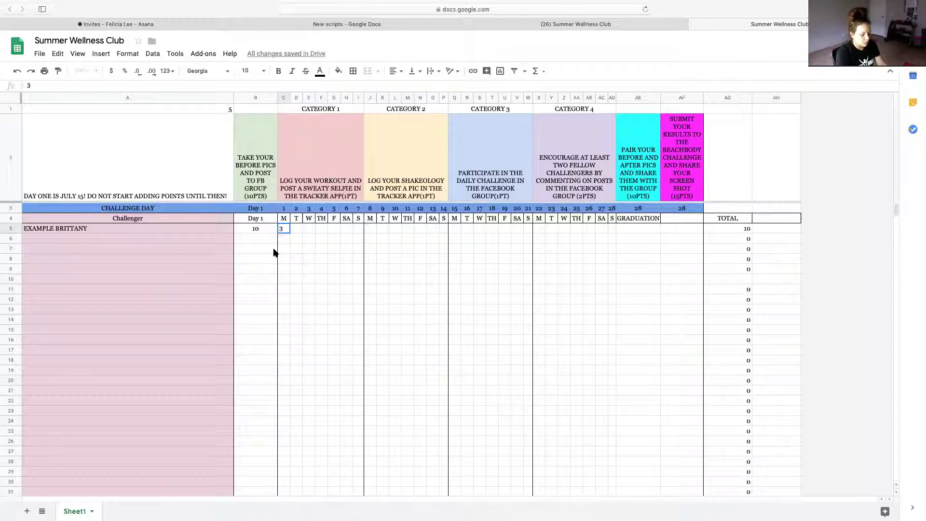
type("5")
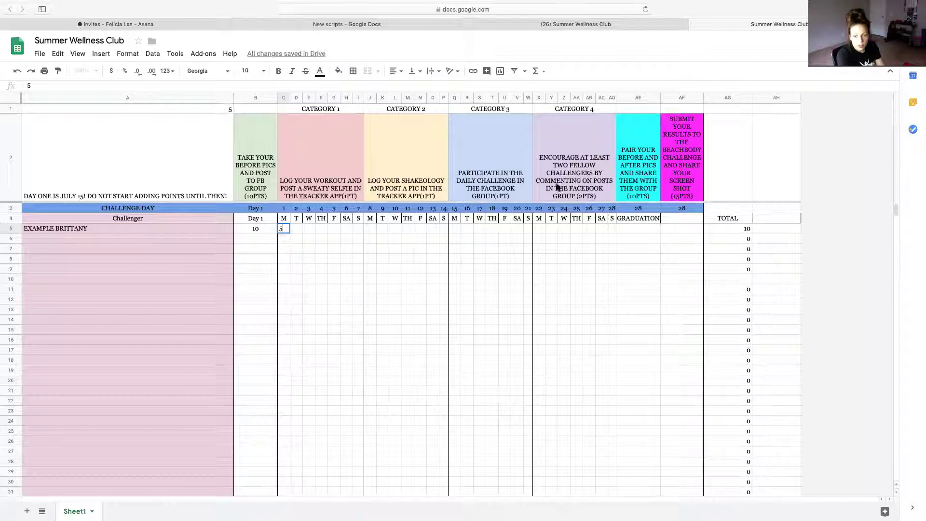
- Examine the two bonus headers for sharing before-and-after pics and submitting results to the Beachbody Challenge
left_click(651, 168)
left_click(695, 157)
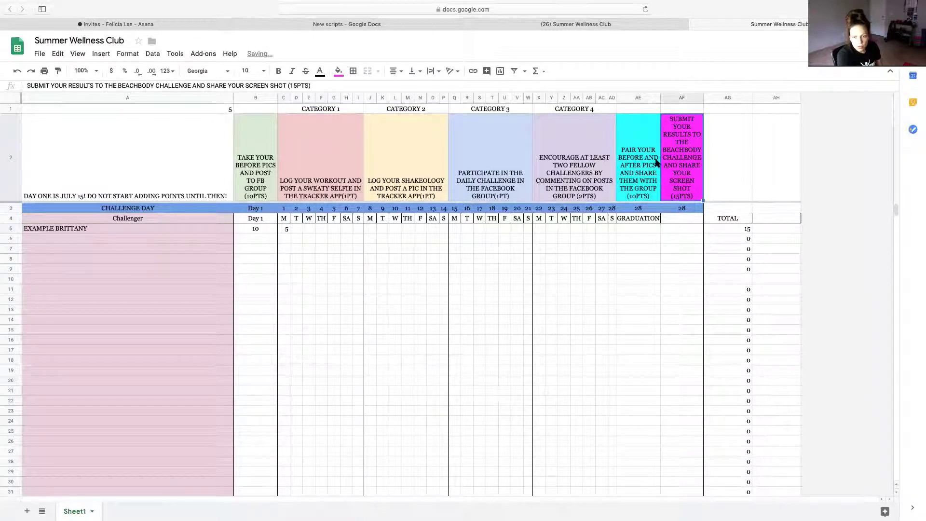
left_click(651, 167)
left_click(678, 165)
left_click(654, 167)
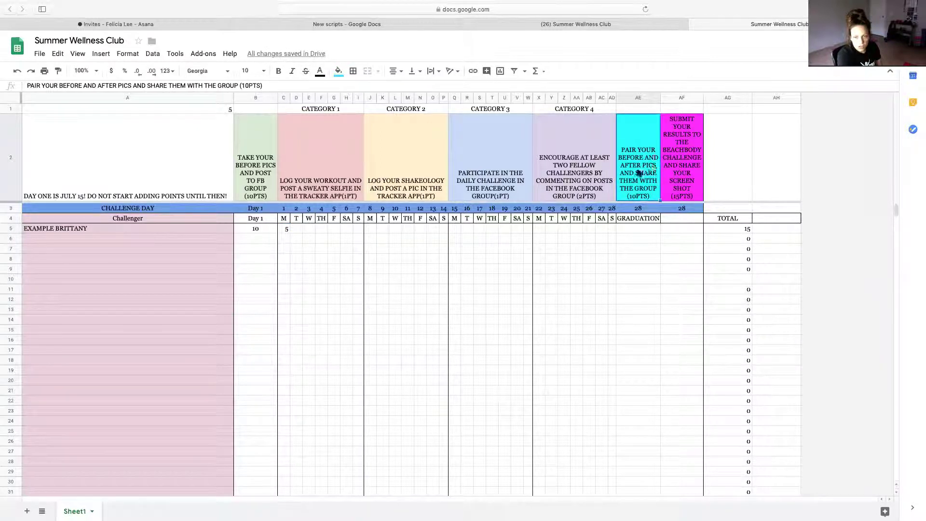
- Enter 5 points for each of days 2 through 28 in the example challenger's row
left_click(285, 232)
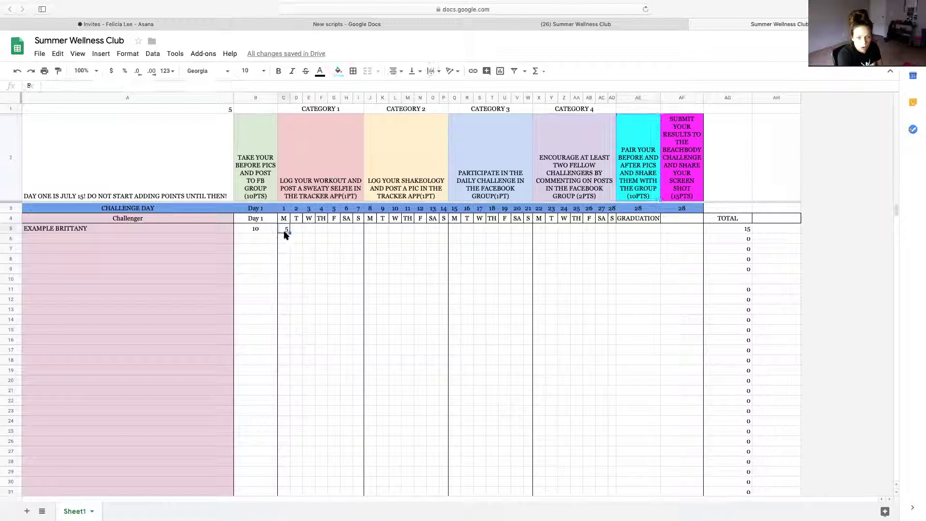
left_click(252, 232)
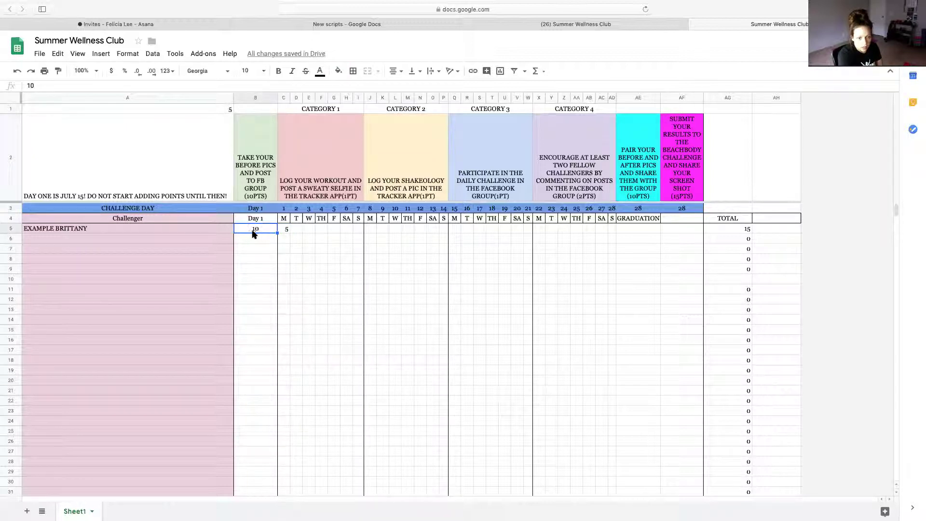
left_click(282, 231)
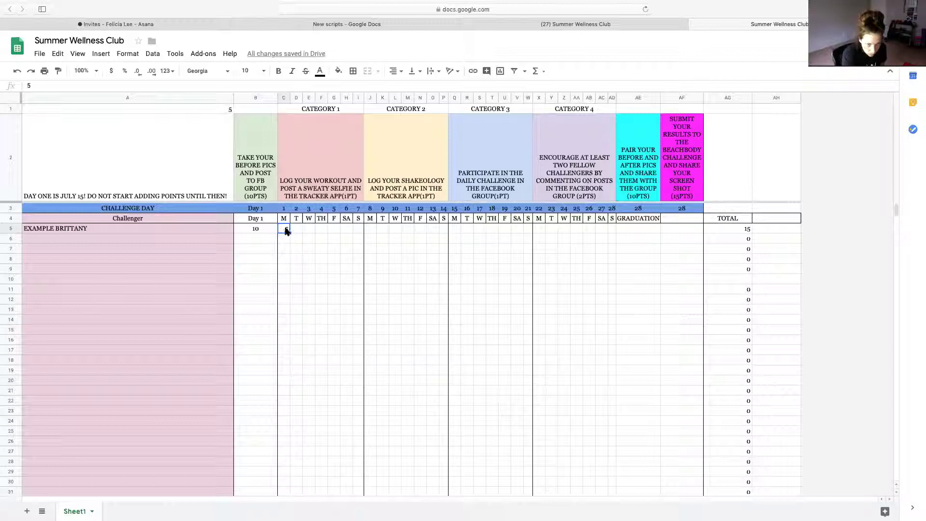
left_click(297, 231)
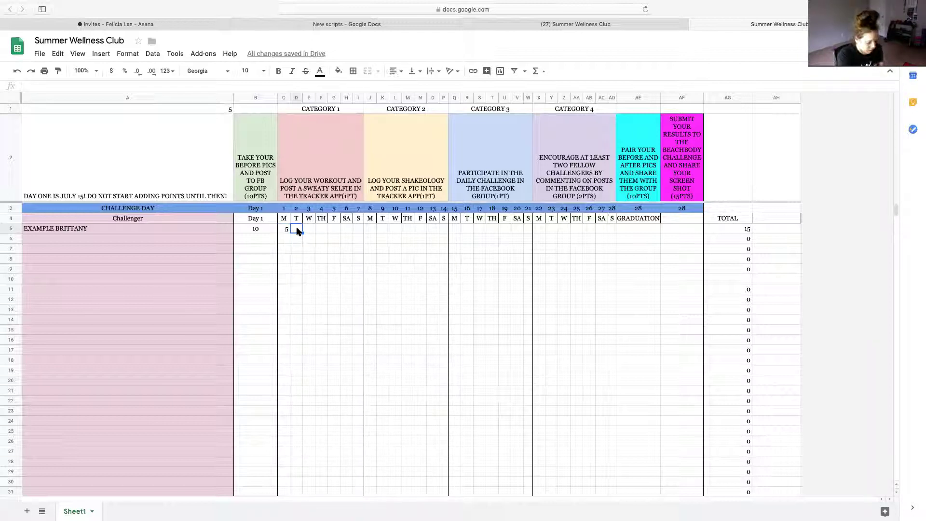
type("5\t5\t5\t5\t5\t5\t5")
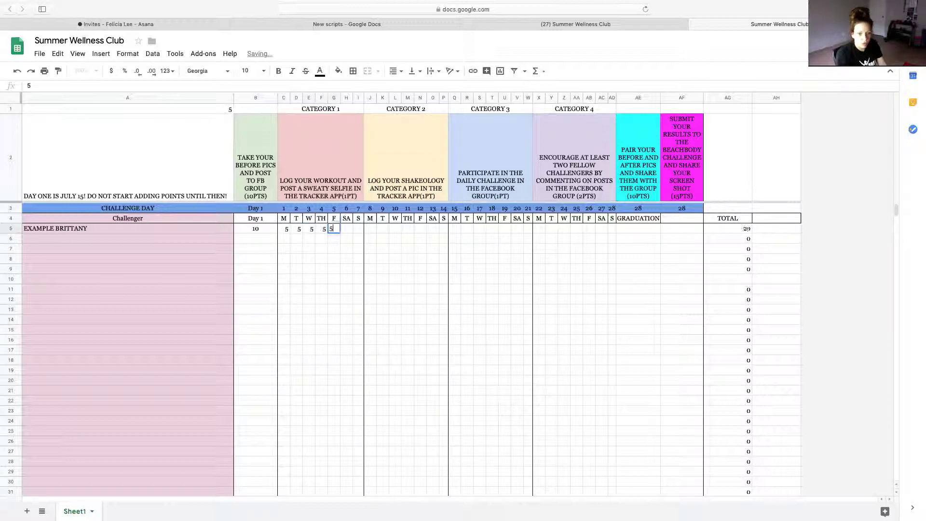
type("\t5\t5\t5\t5\t5\t5\t5\t5")
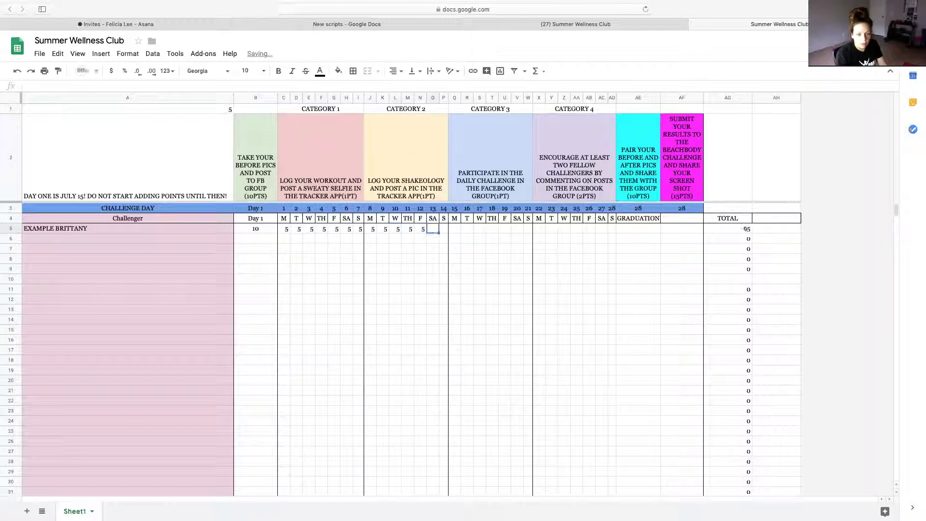
type("\t5\t5\t5\t5\t5\t5\t5\t")
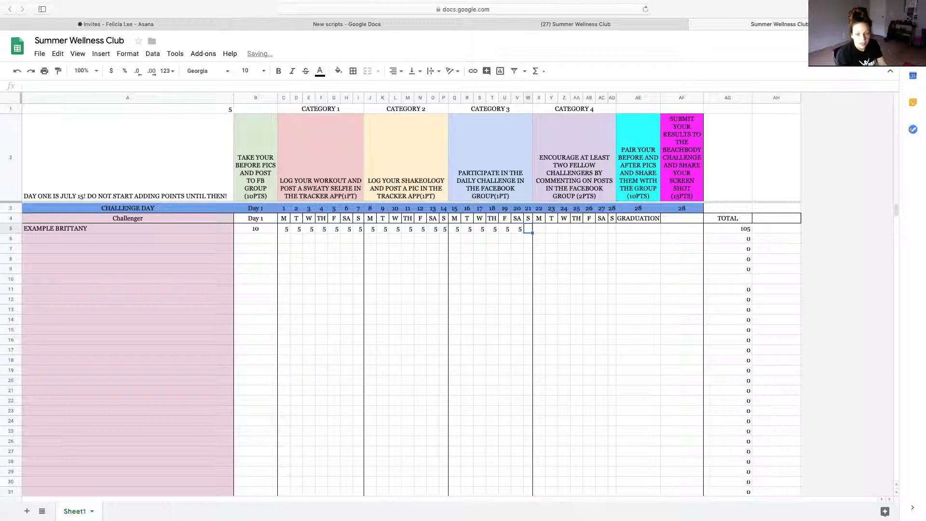
type("5\t5\t5\t5\t5\t5\t5\t5")
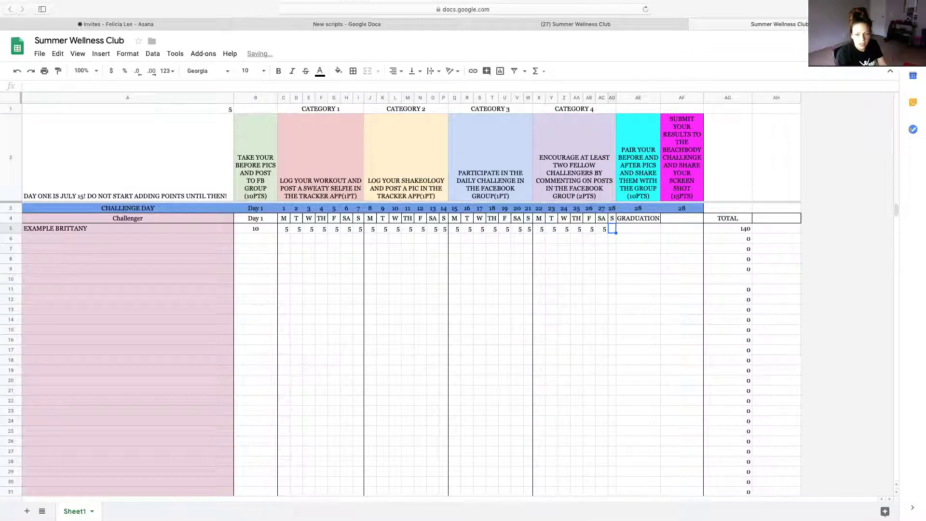
type("\t5")
key("Escape")
- Set the example challenger's graduation bonuses to 10 points for paired pics and 15 points for submitting Beachbody Challenge results
left_click(643, 228)
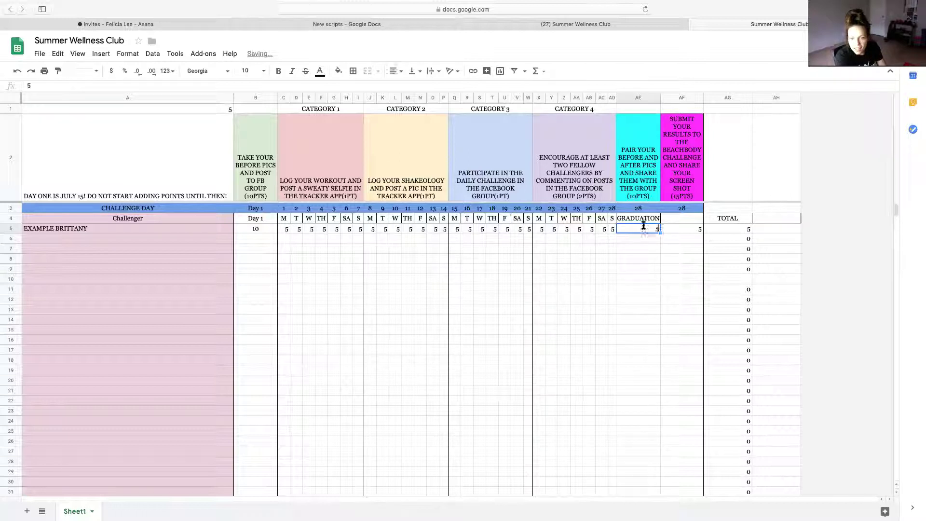
type("10")
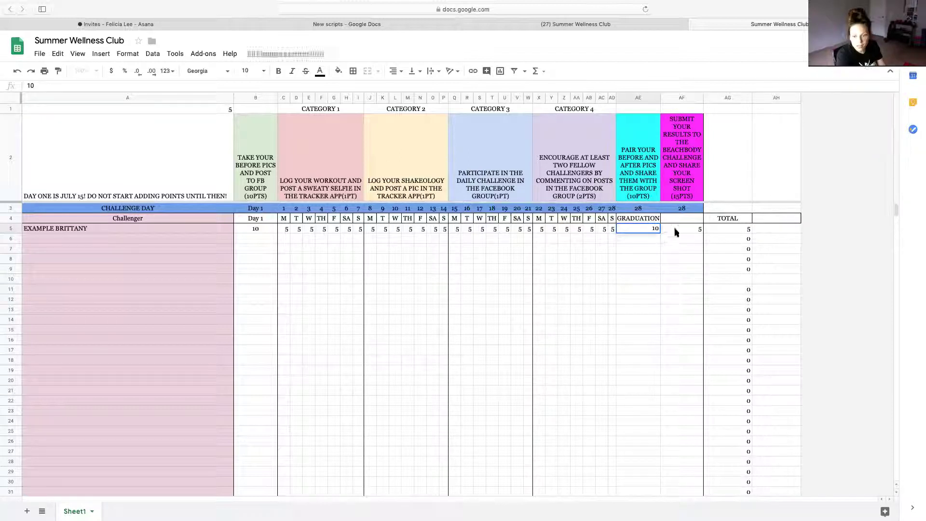
left_click(692, 226)
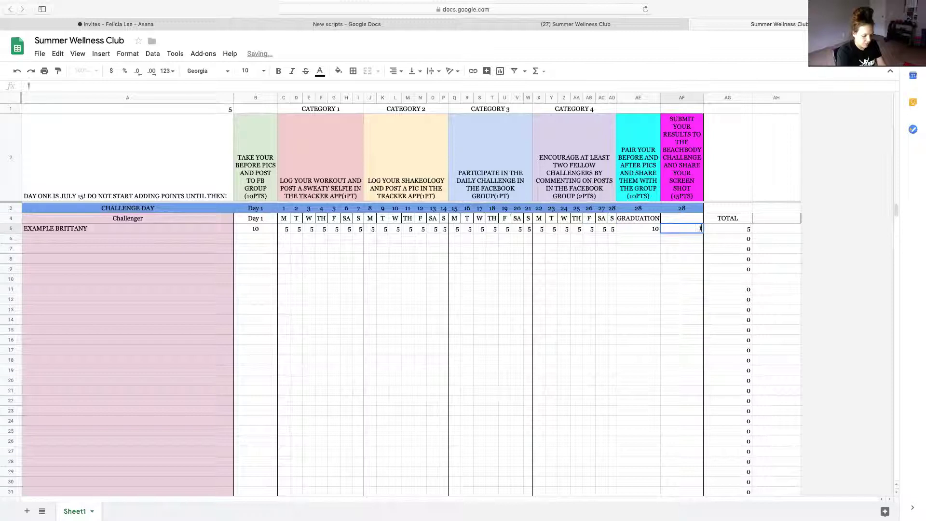
type("15")
- Clear the stray 5 from the example challenger's TOTAL cell and check the adjoining cells in that row
left_click(734, 234)
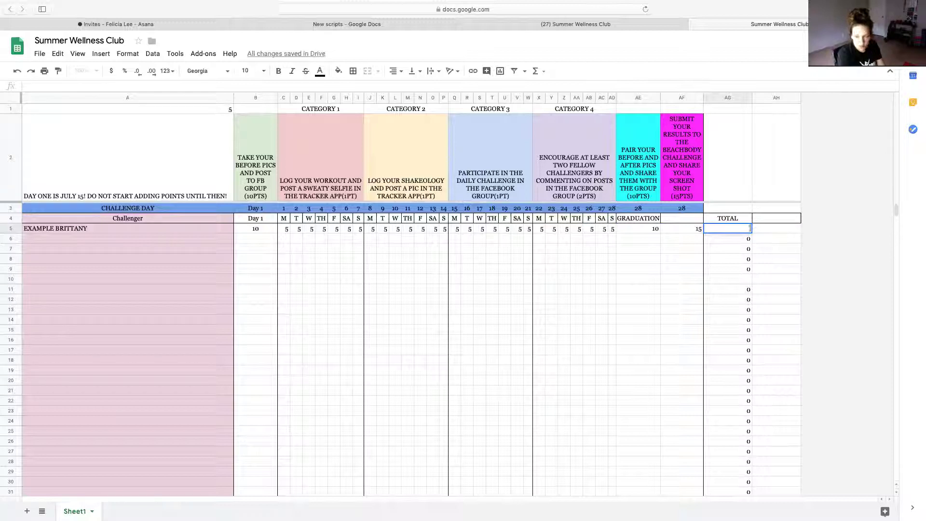
left_click(776, 228)
left_click(690, 232)
left_click(638, 229)
left_click(717, 231)
left_click(754, 230)
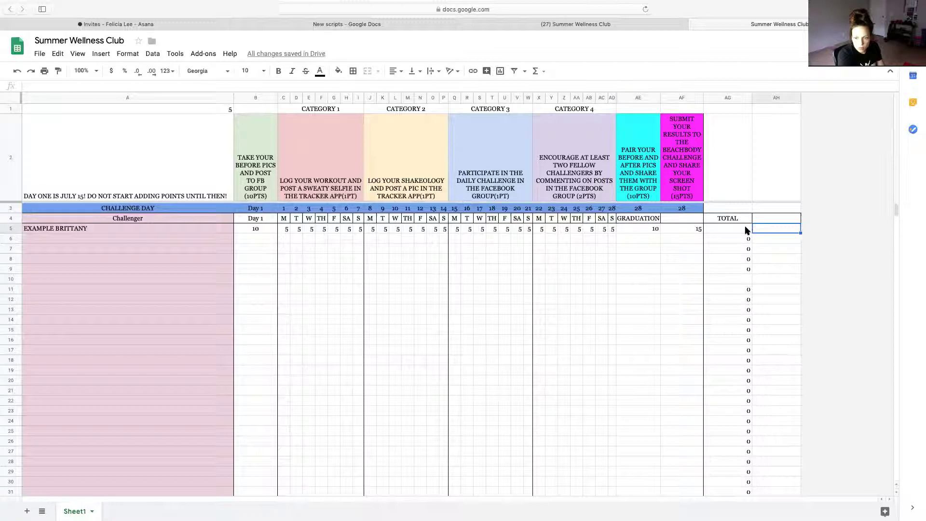
- Examine the example challenger's TOTAL cell and the sum formulas in the TOTAL cells of the rows below
left_click(271, 231)
left_click(718, 231)
left_click(729, 240)
left_click(737, 231)
key("Left")
key("Left")
key("Left")
key("Left")
key("Left")
key("Left")
left_click(733, 230)
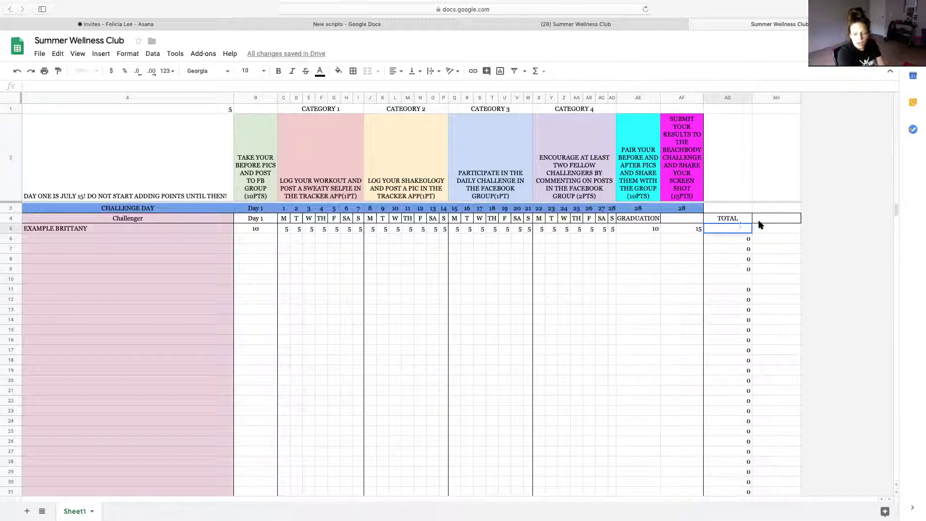
key("Down")
key("Down")
key("Down")
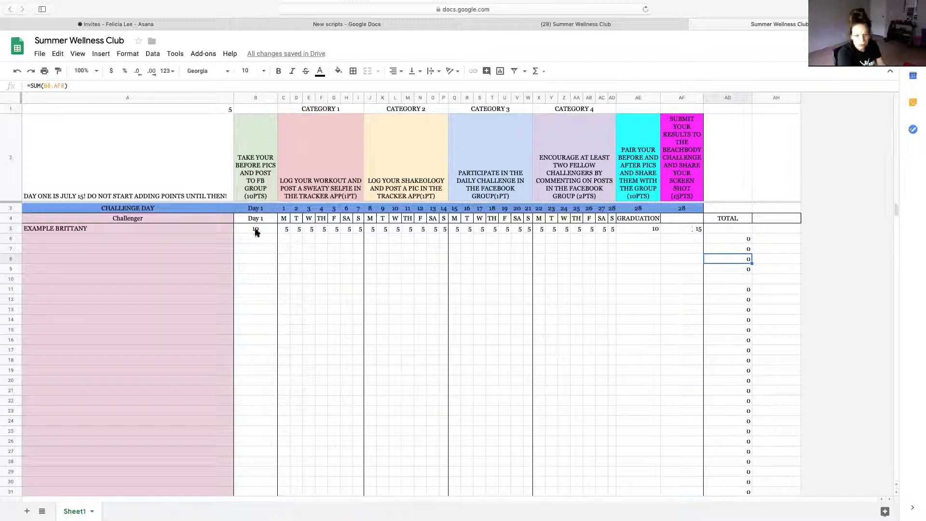
left_click(742, 231)
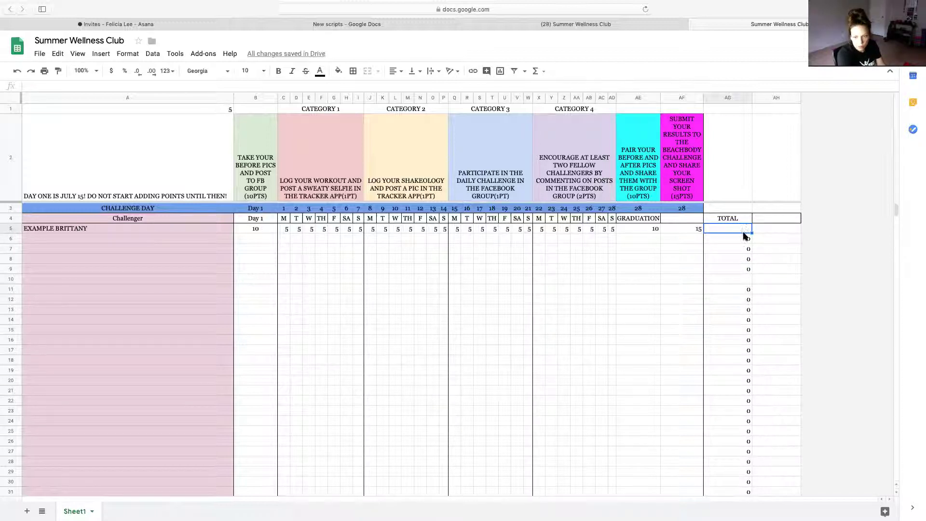